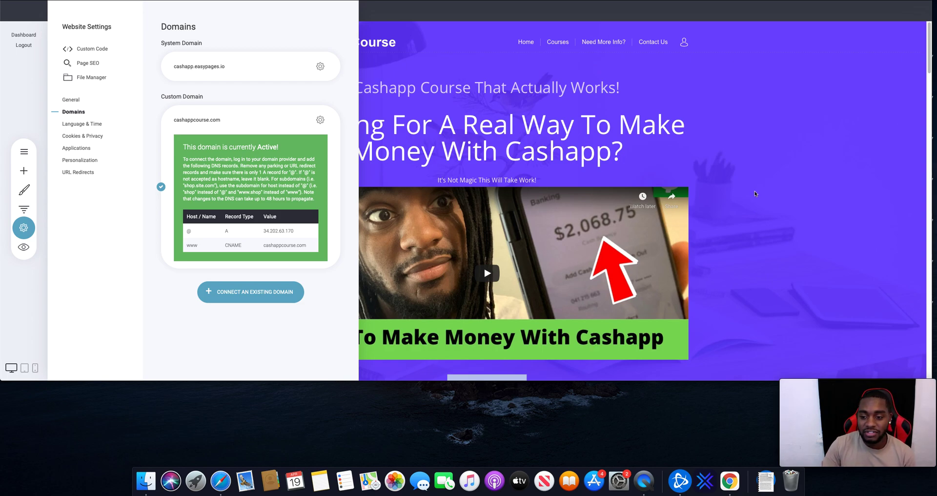
click(21, 226)
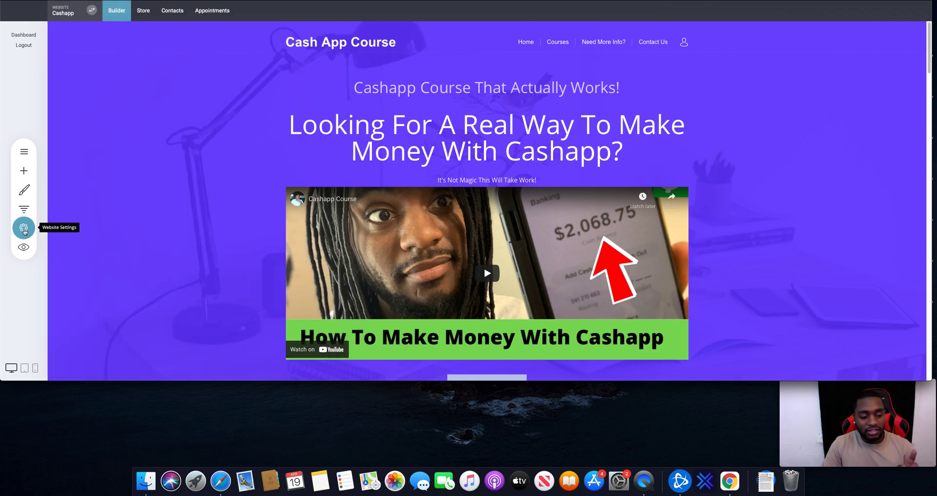
click(24, 229)
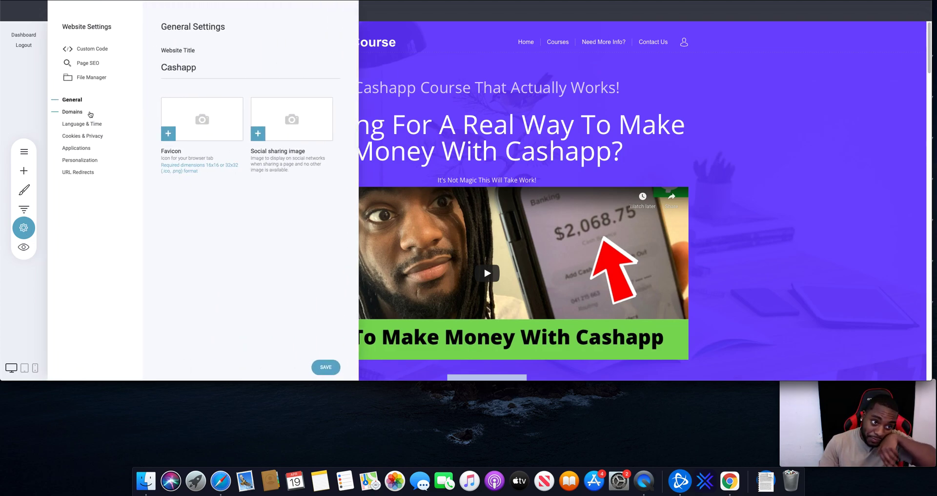
click(94, 63)
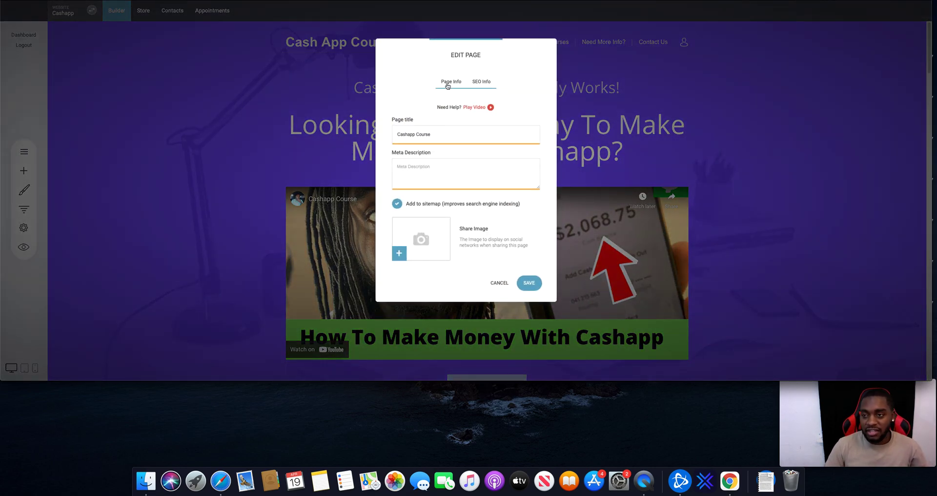
click(448, 86)
drag(446, 116, 362, 115)
text(Tour)
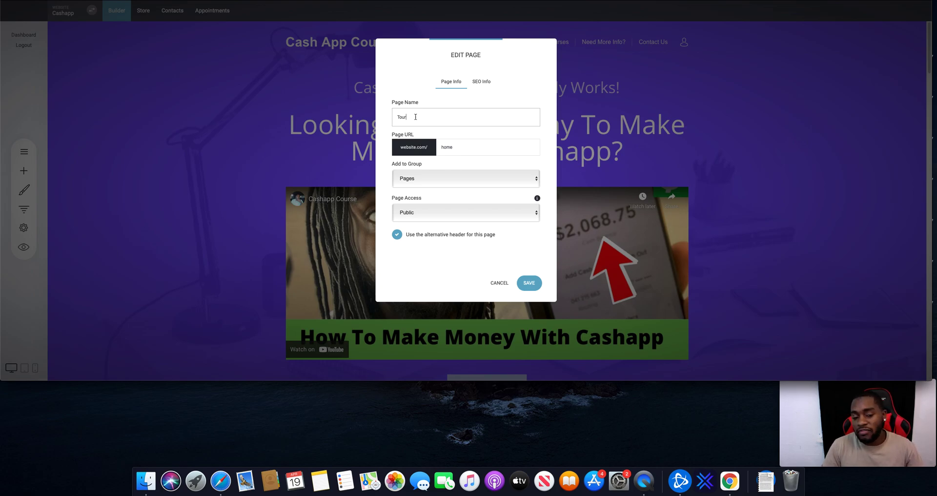
click(494, 285)
Step: Display the DNS settings of the custom domain cashappcourse.com in the website's domain settings
click(23, 228)
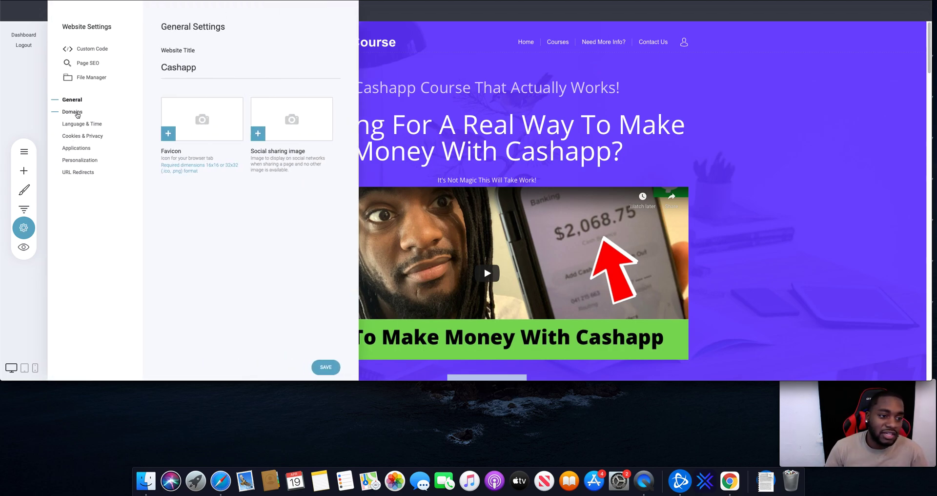
click(77, 114)
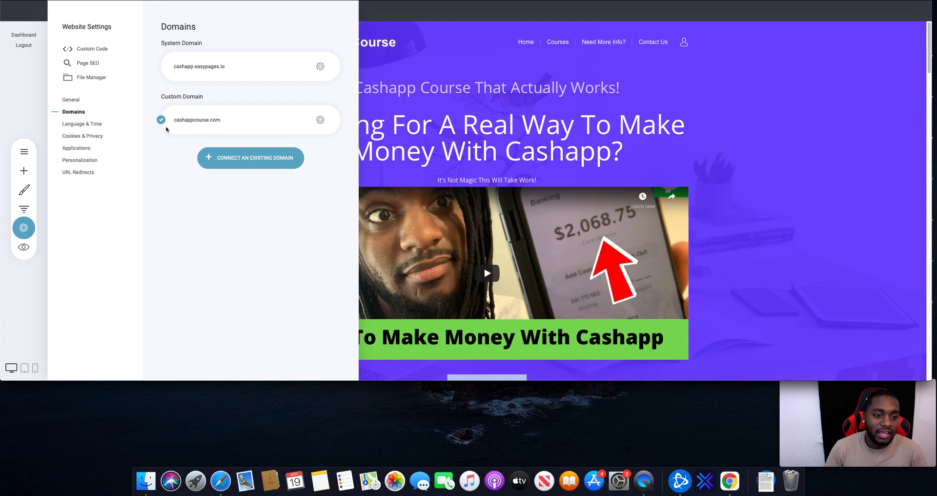
click(321, 120)
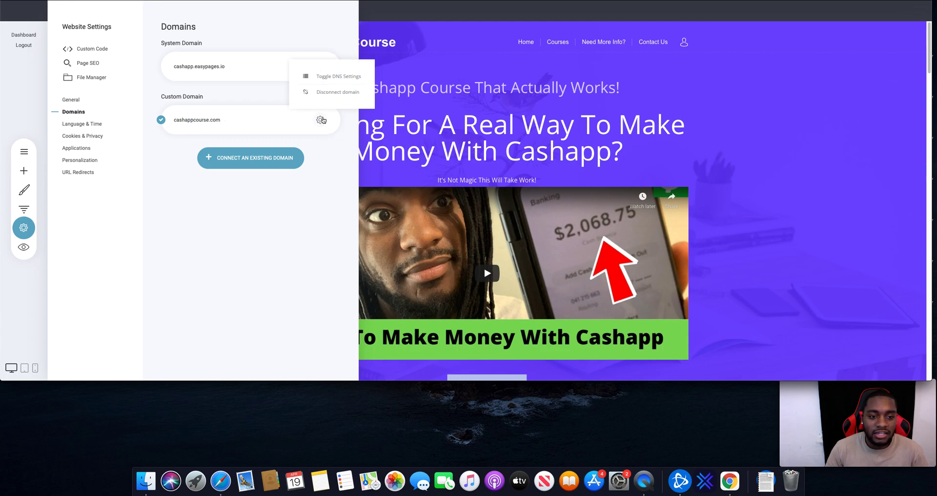
click(330, 76)
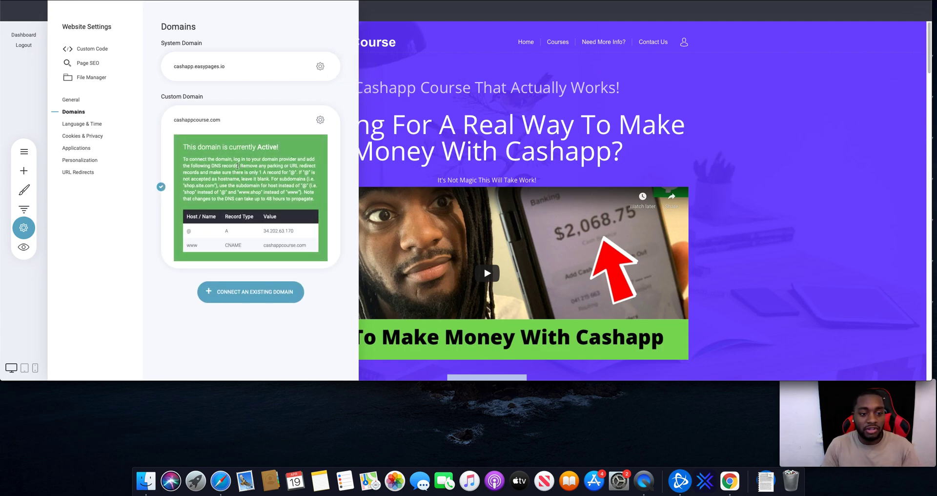
drag(192, 154, 264, 152)
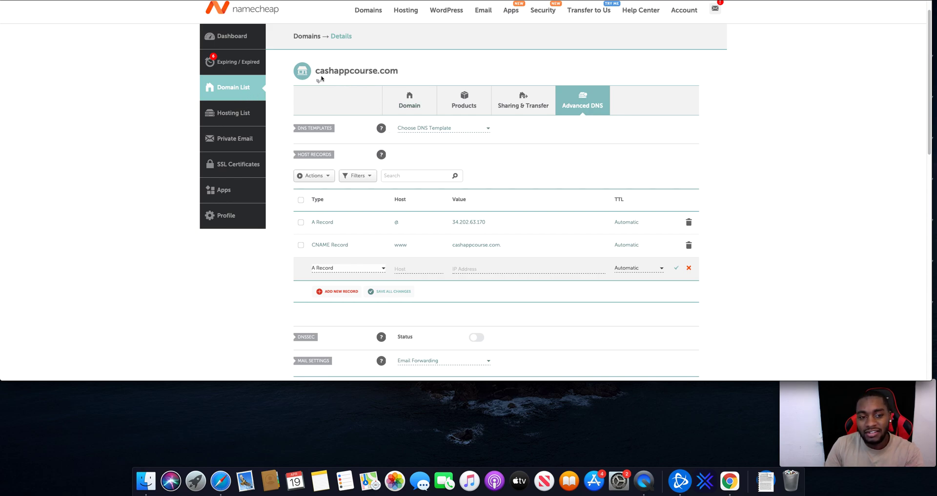
Step: Check the domain name in Namecheap, and review the host name and value of the A record in the website's DNS settings
drag(315, 71, 412, 67)
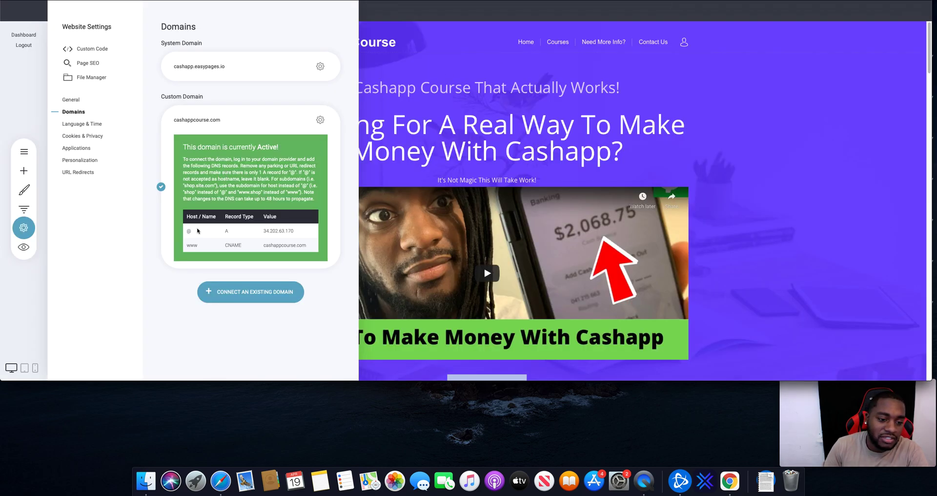
shift+click(195, 230)
click(198, 215)
drag(188, 216, 218, 216)
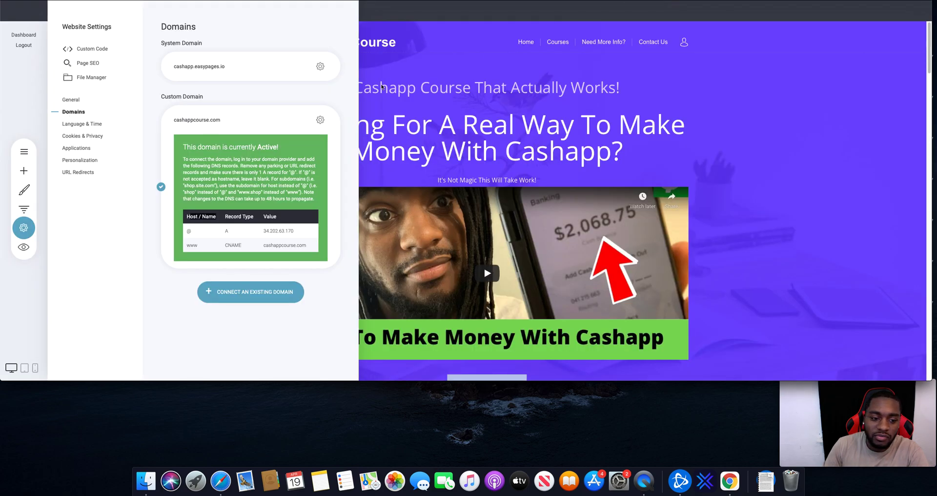
double_click(286, 233)
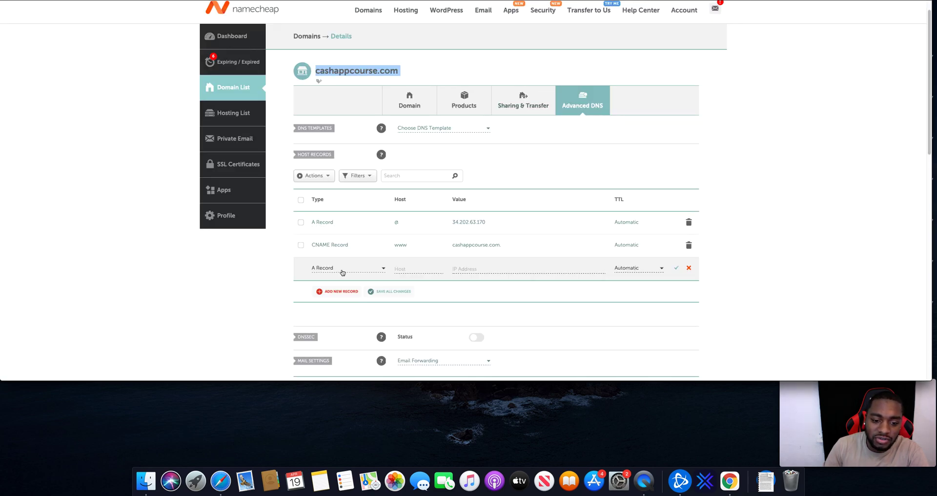
Step: Fill the new A record in Namecheap with host @ and IP address 34.202.63.170, copied from the existing A record
click(408, 228)
click(400, 223)
drag(400, 223, 394, 225)
key(super+c)
click(409, 269)
key(super+v)
click(490, 222)
drag(490, 222, 439, 224)
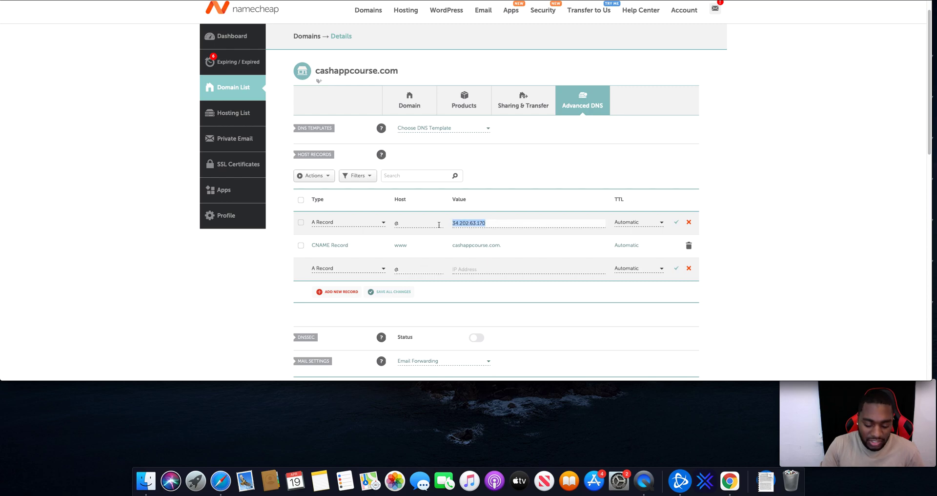
key(super+c)
click(486, 268)
key(super+v)
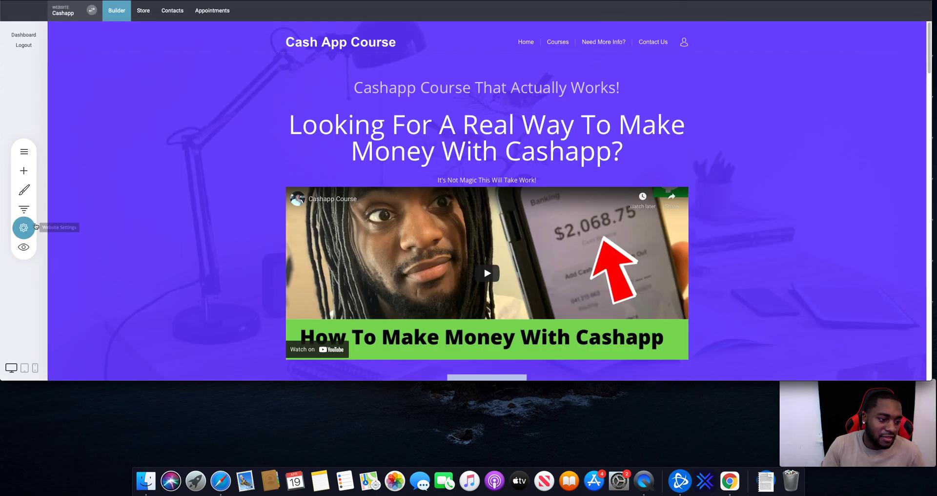
Step: Look up the CNAME record's host name in the website builder's DNS settings for cashappcourse.com
click(24, 226)
click(82, 111)
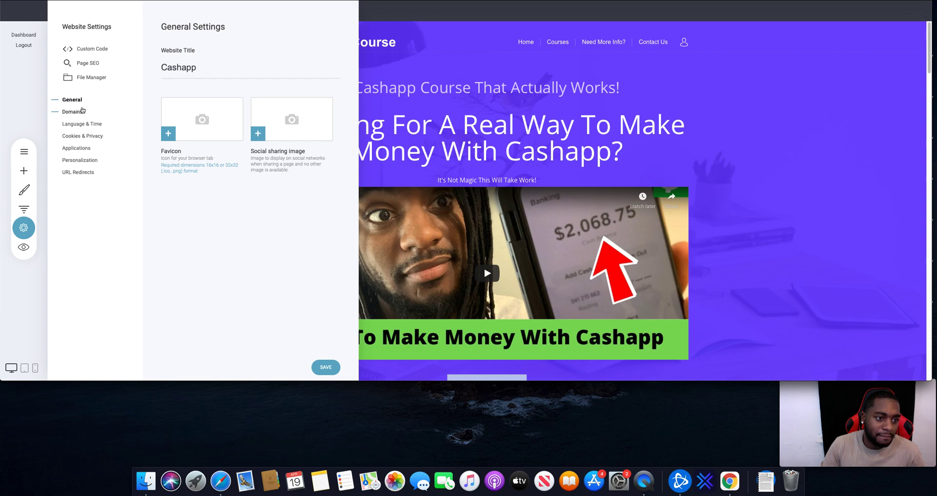
click(320, 121)
click(338, 77)
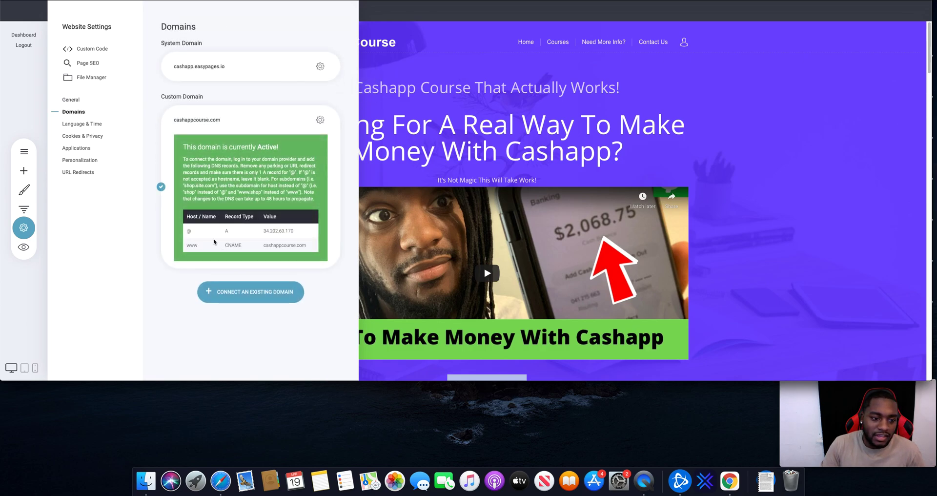
double_click(193, 246)
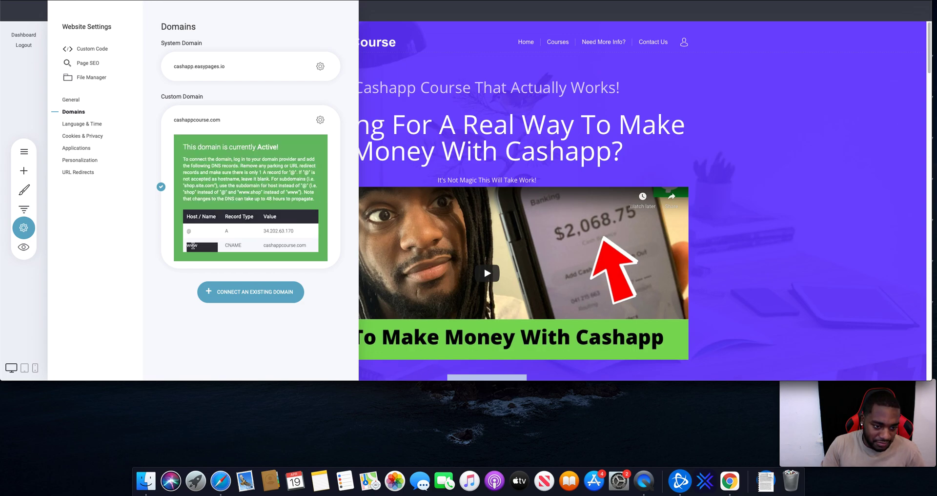
key(super+Tab)
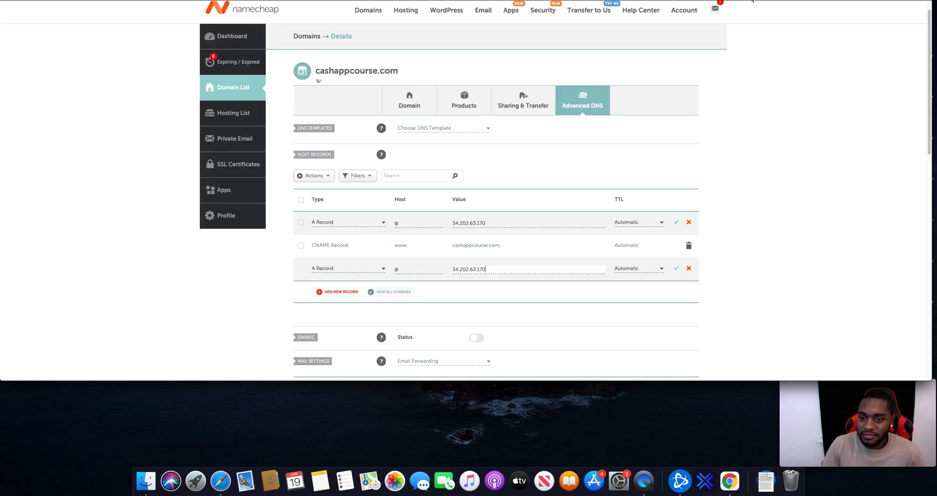
click(352, 271)
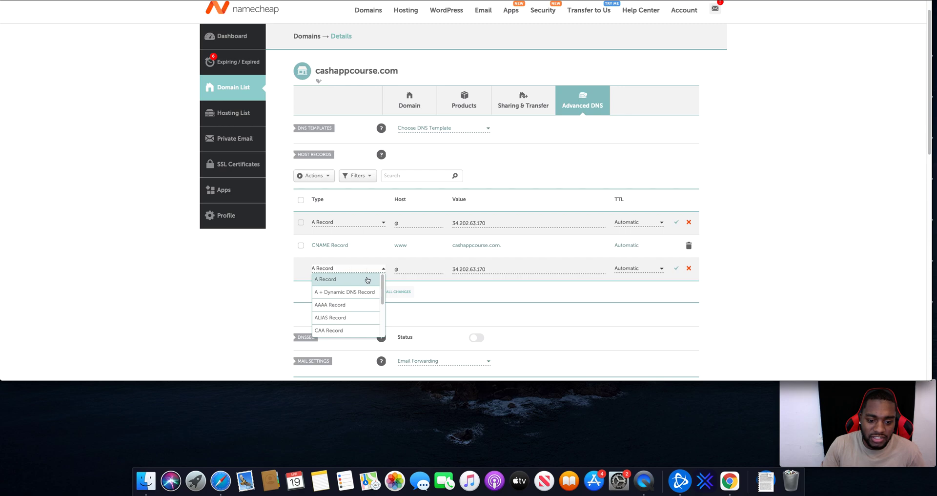
scroll(342, 307, down, 2)
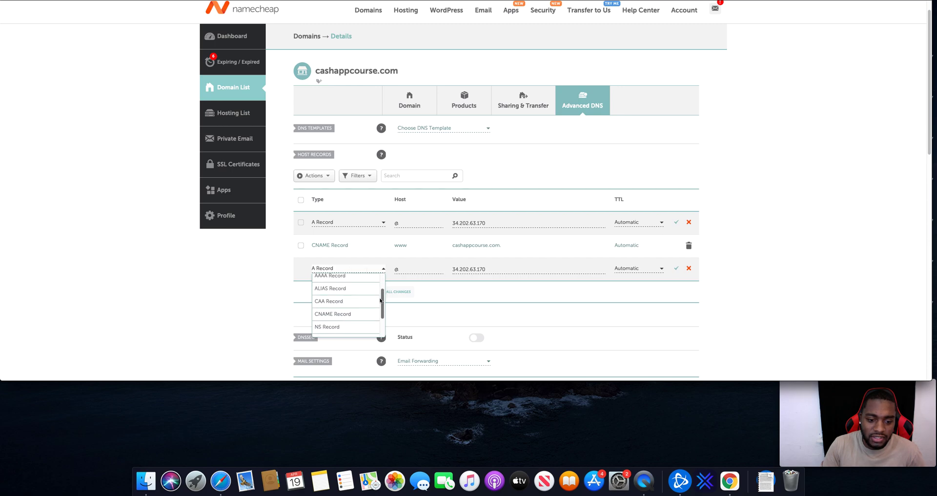
click(338, 313)
double_click(415, 268)
text(www)
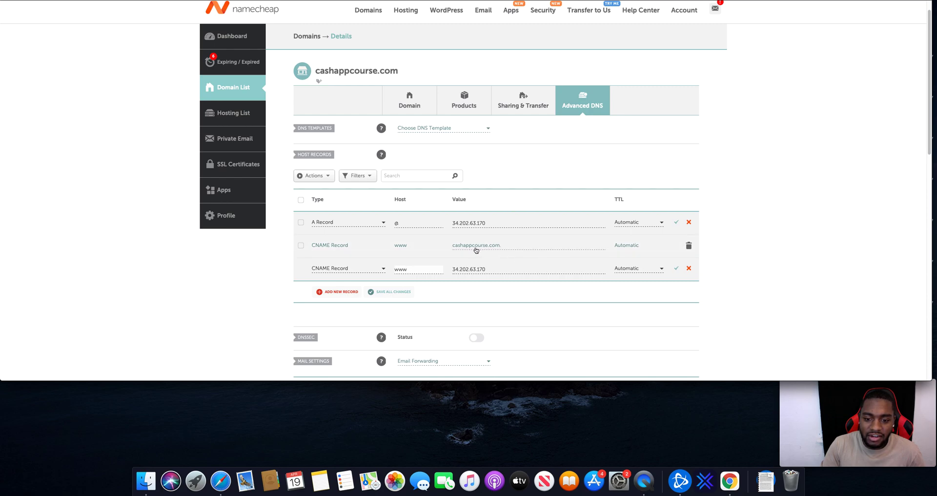
Step: Copy the CNAME value cashappcourse.com from the website's DNS settings into the new Namecheap record's value
key(ctrl+shift+Tab)
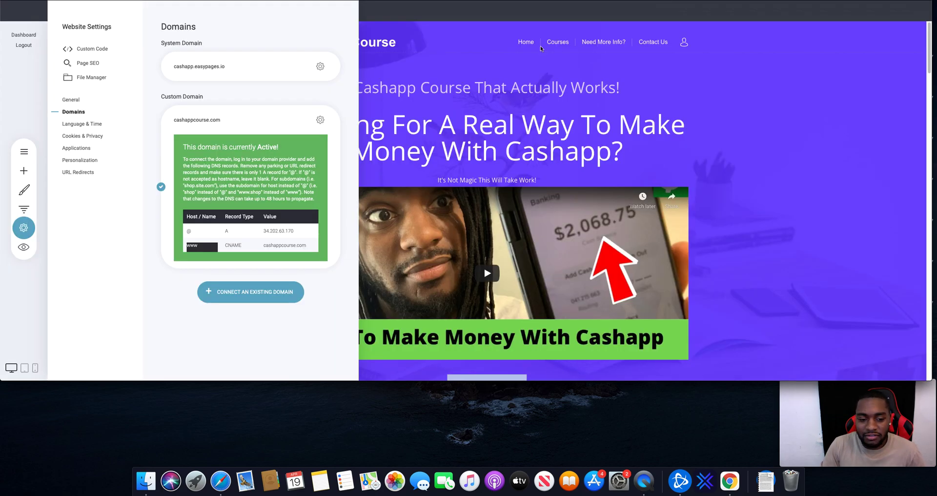
double_click(292, 245)
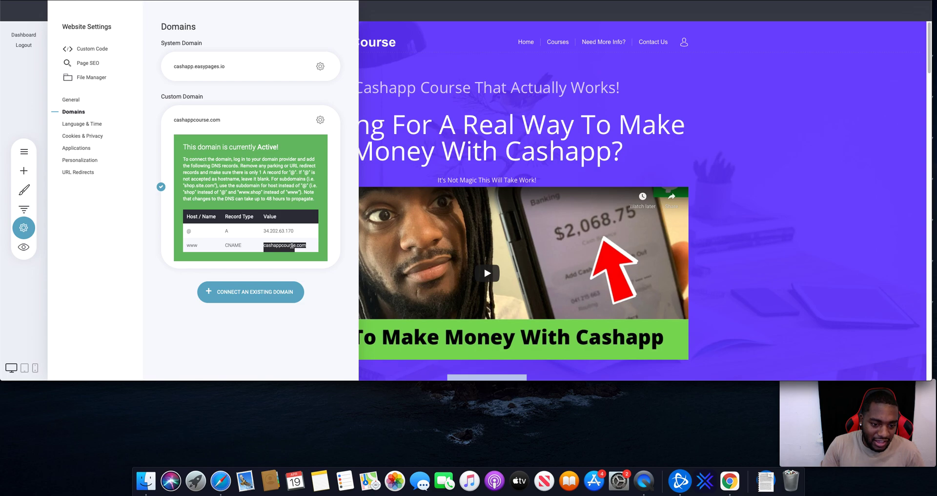
key(super+c)
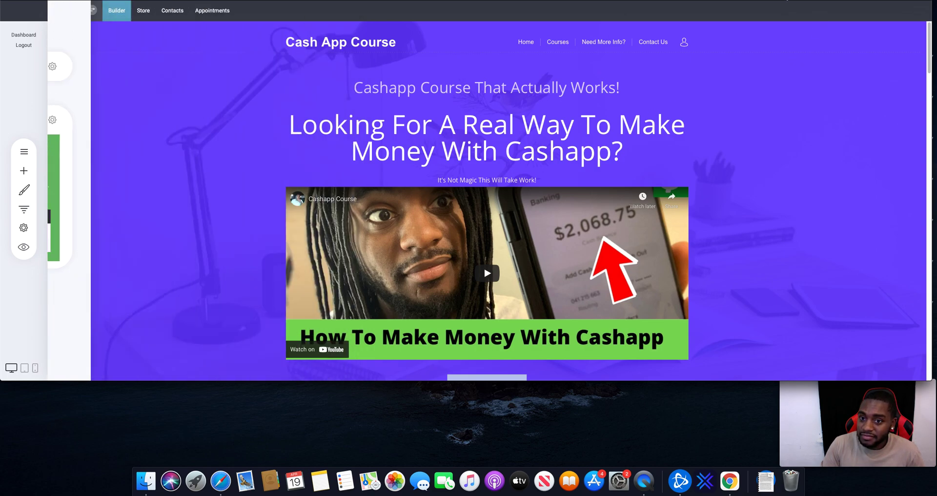
key(ctrl+Tab)
triple_click(514, 266)
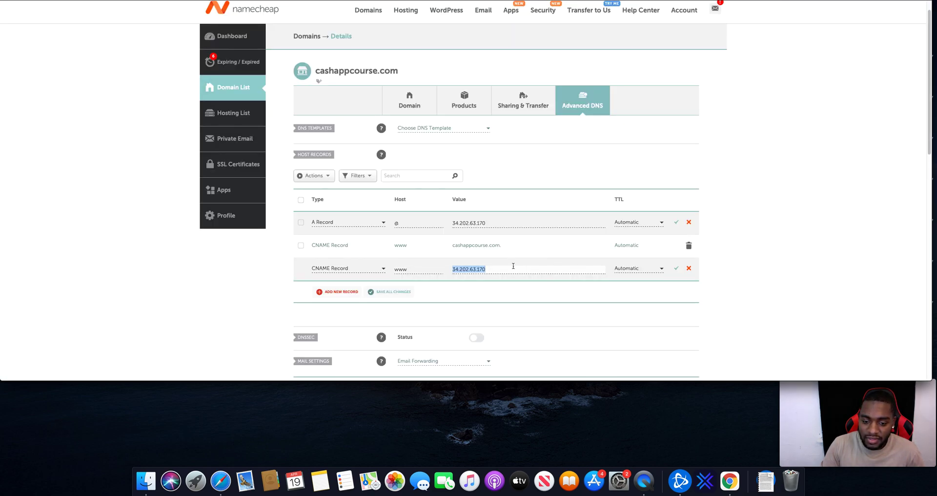
key(super+v)
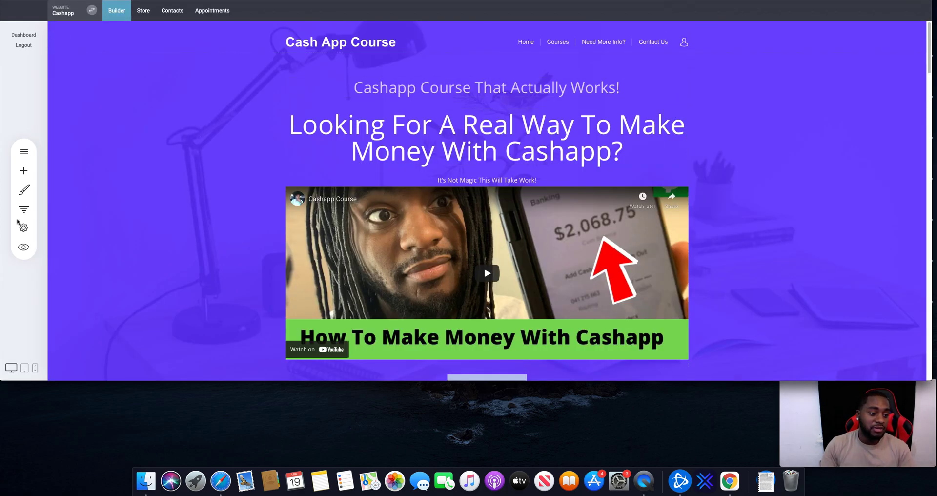
Step: Open the website settings in the website builder
click(20, 228)
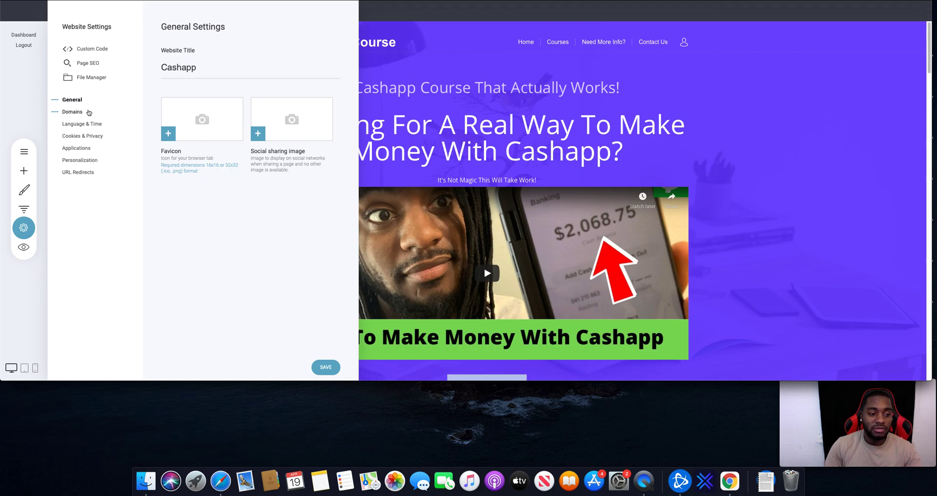